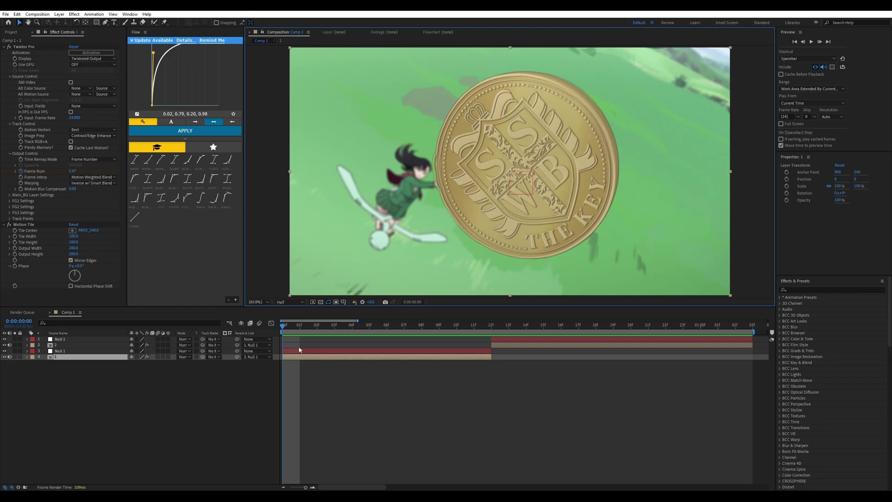
# - Select Null 1, show only its Scale, and set a 100% Scale keyframe at frame 2
pyautogui.click(300, 327)
pyautogui.moveTo(308, 332); pyautogui.dragTo(229, 348)
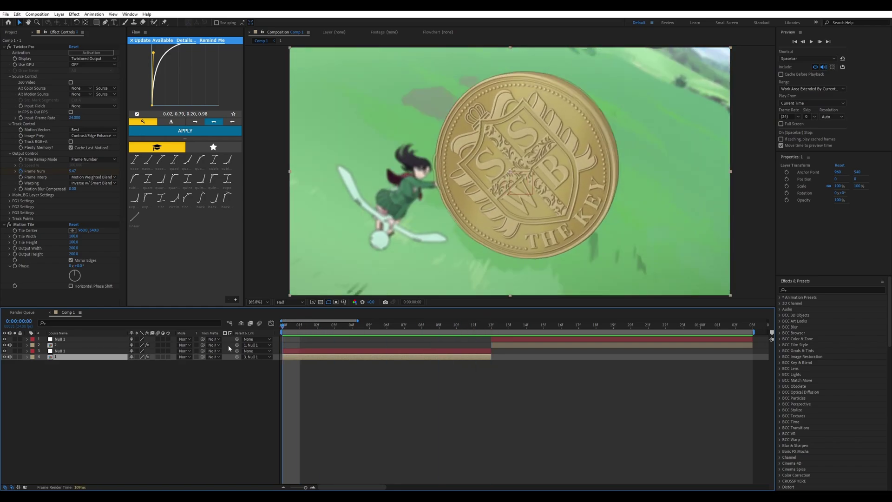
pyautogui.click(296, 352)
pyautogui.click(294, 358)
pyautogui.click(294, 351)
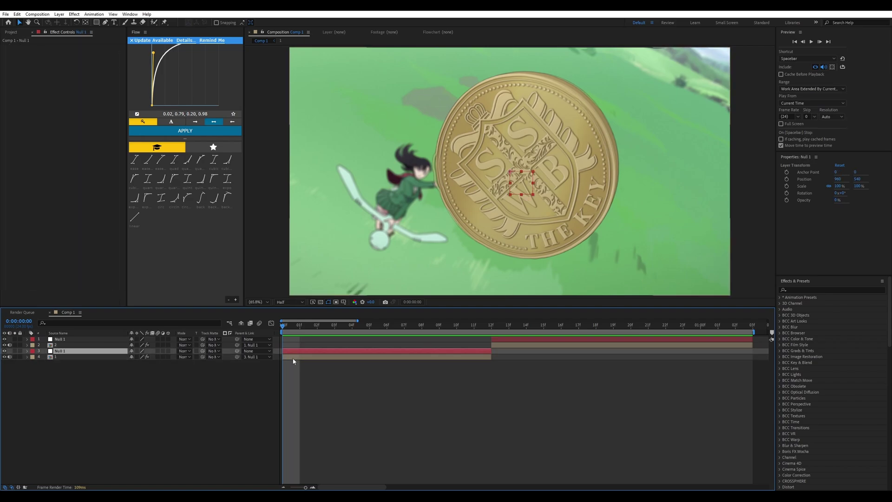
pyautogui.click(293, 358)
pyautogui.moveTo(302, 330); pyautogui.dragTo(317, 329)
pyautogui.click(323, 353)
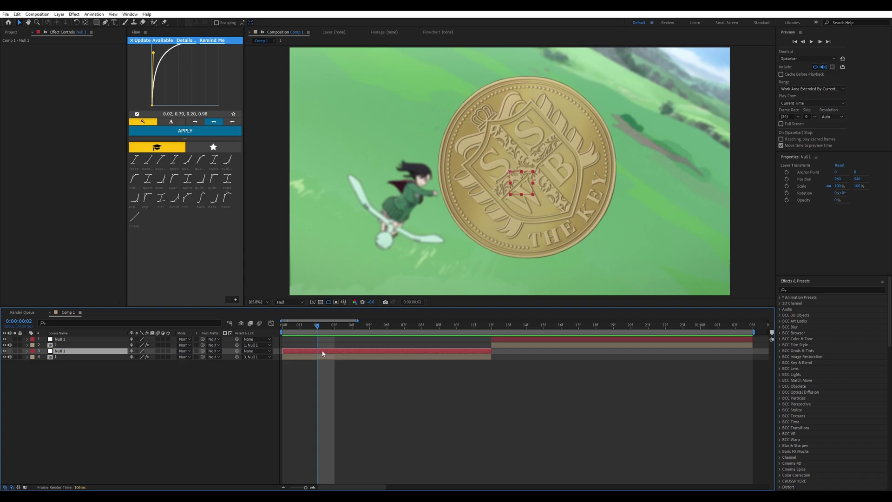
pyautogui.press('s')
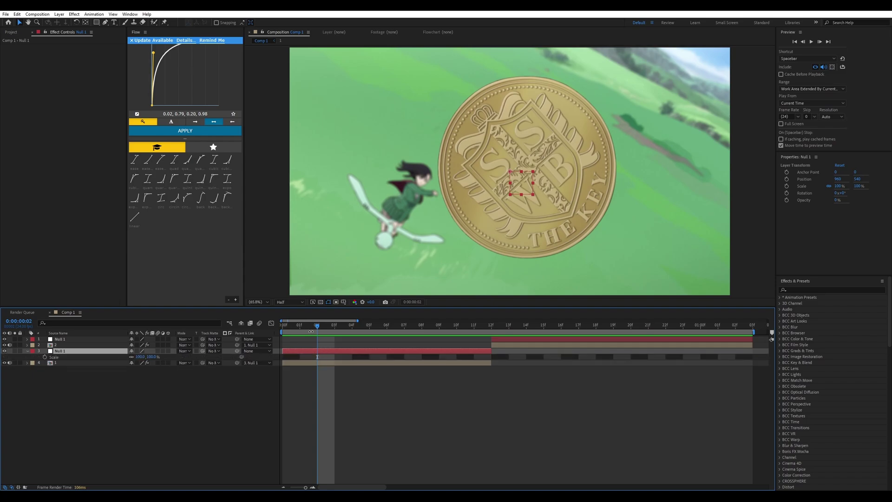
pyautogui.click(300, 329)
pyautogui.moveTo(300, 329); pyautogui.dragTo(312, 329)
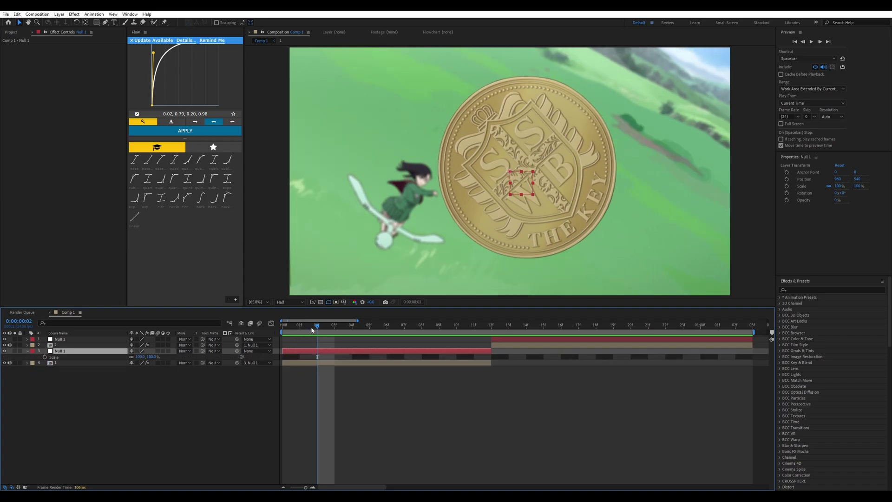
pyautogui.click(45, 357)
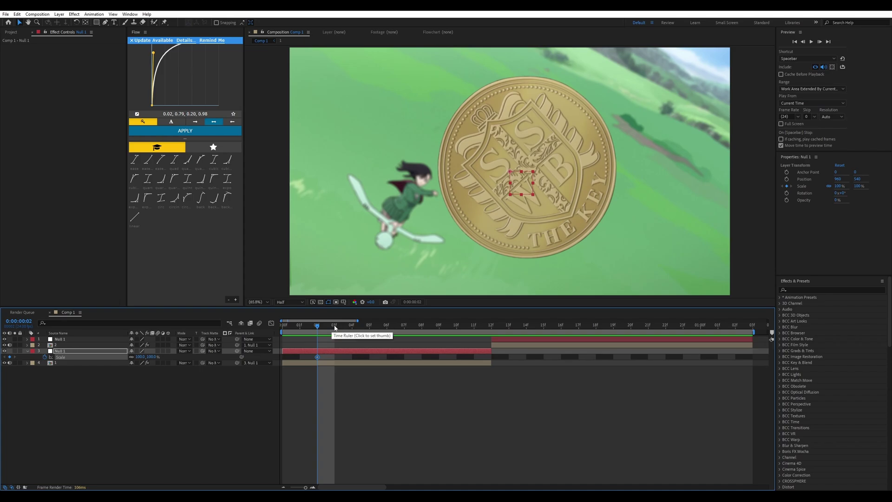
# - At frame 11, set Null 1's Scale to 80% and select both Scale keyframes
pyautogui.moveTo(335, 327); pyautogui.dragTo(477, 322)
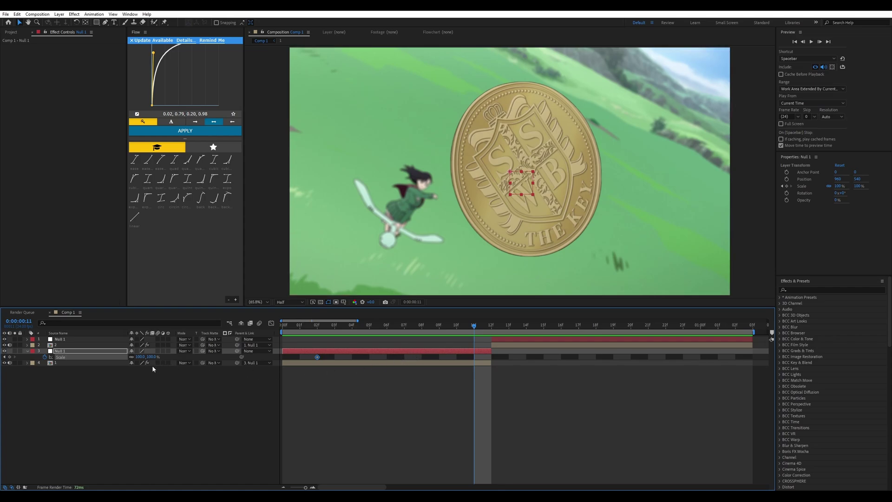
pyautogui.press('F2')
pyautogui.click(139, 356)
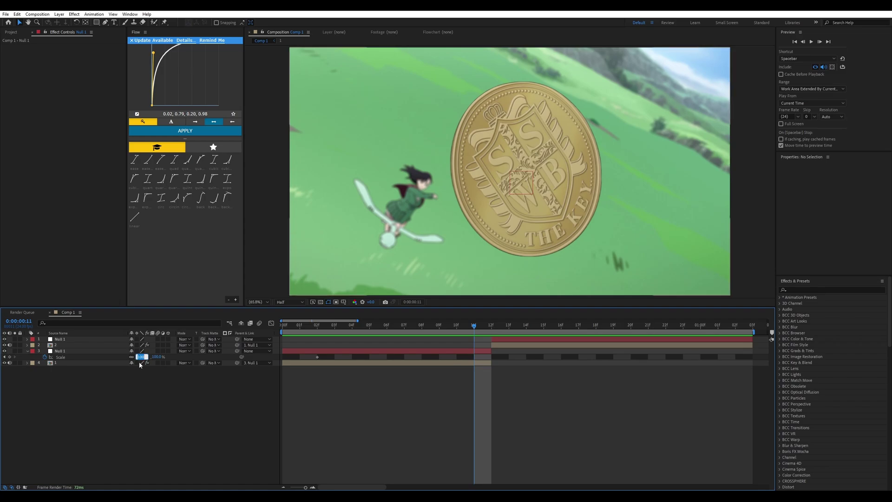
pyautogui.press('Return')
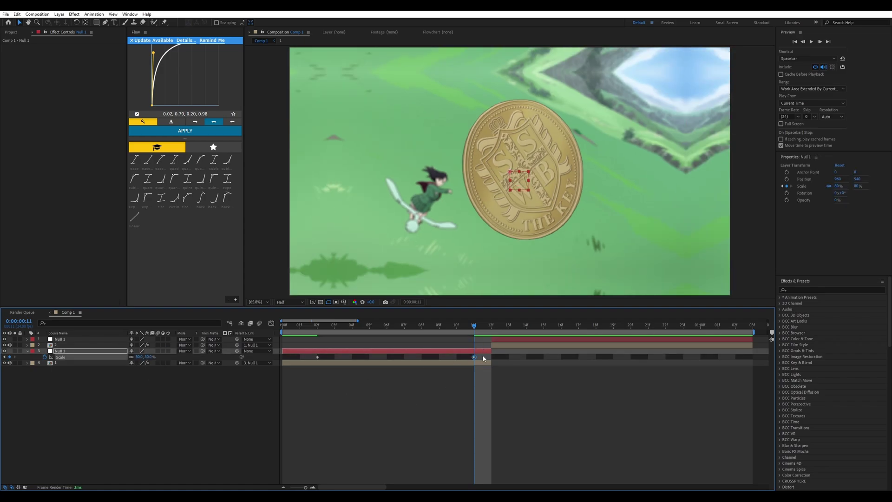
pyautogui.moveTo(482, 355); pyautogui.dragTo(283, 363)
# - In the Graph Editor, raise the frame 11 keyframe's handle so Scale lingers near 100%, then plunges to 80%
pyautogui.click(271, 323)
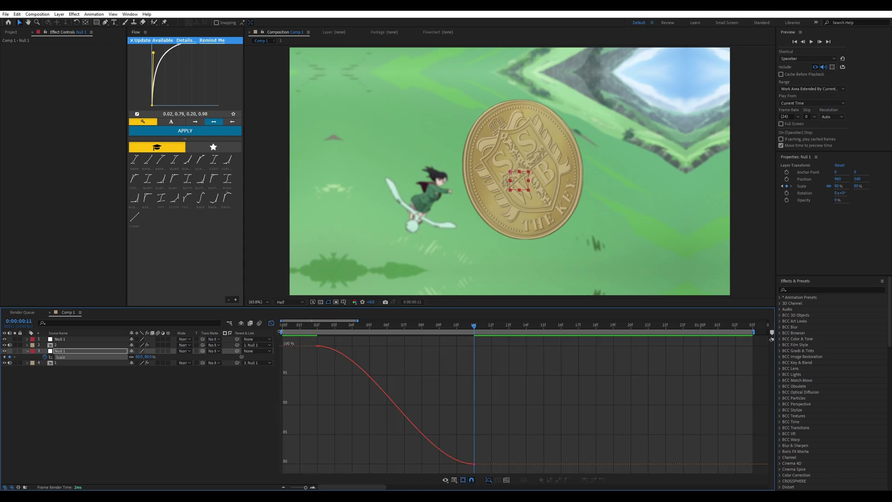
pyautogui.click(474, 463)
pyautogui.moveTo(420, 463); pyautogui.dragTo(471, 372)
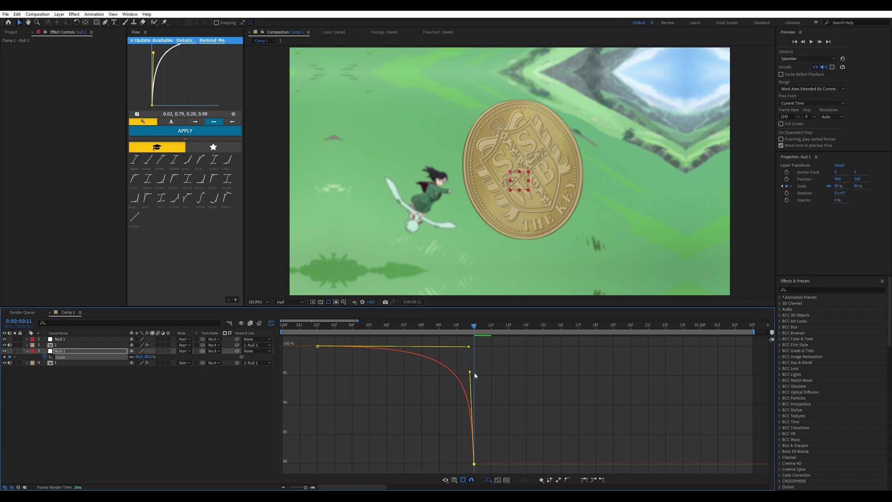
pyautogui.click(486, 383)
pyautogui.click(473, 458)
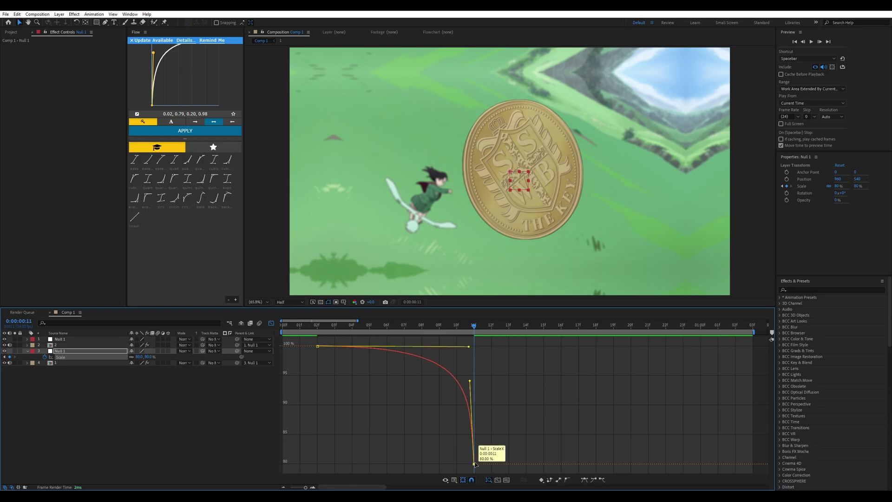
pyautogui.moveTo(469, 327)
pyautogui.mouseDown()
pyautogui.moveTo(339, 328)
pyautogui.moveTo(467, 335)
pyautogui.mouseUp()
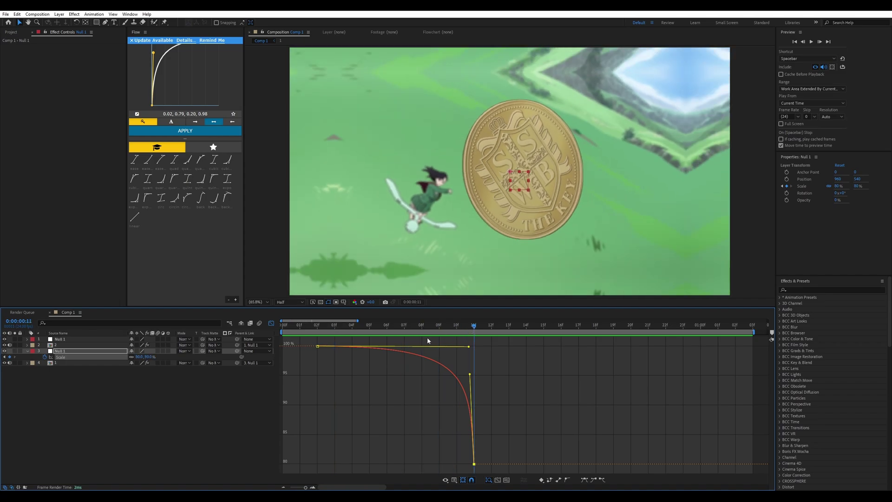
pyautogui.press("'")
# - Enable motion blur on layer 4 and select the top null at frame 12
pyautogui.click(158, 363)
pyautogui.click(271, 323)
pyautogui.click(490, 330)
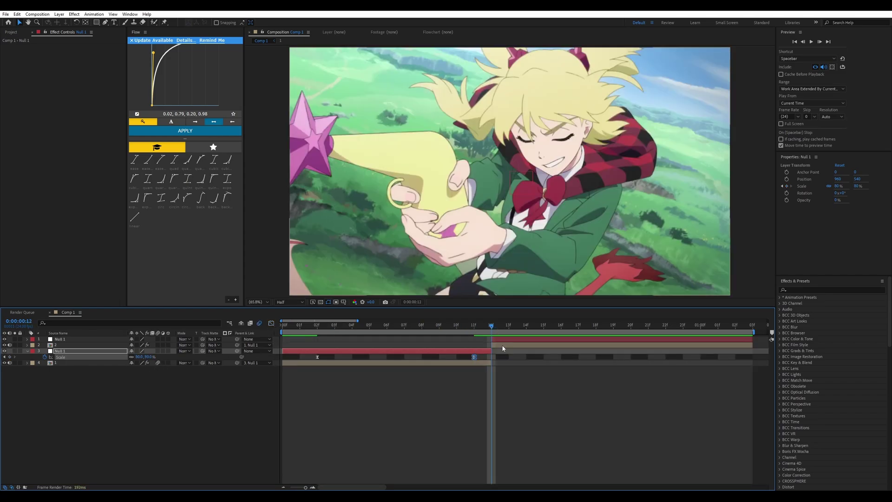
pyautogui.click(503, 345)
pyautogui.click(503, 339)
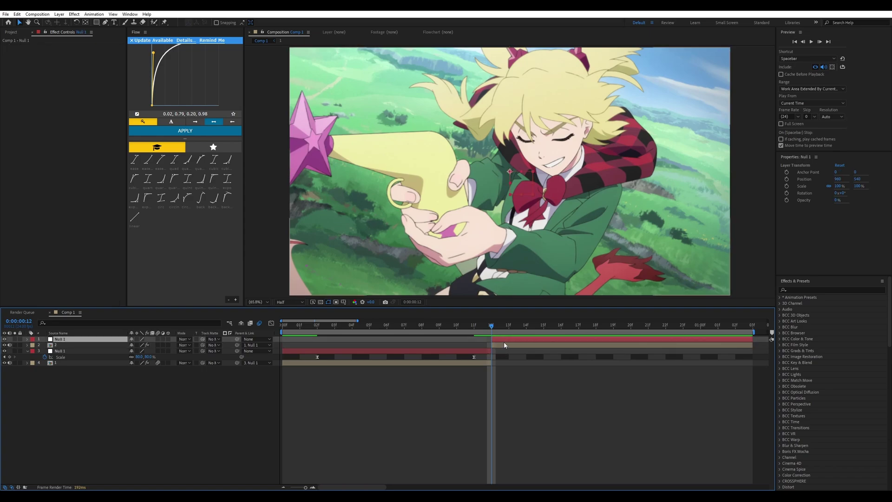
pyautogui.click(504, 344)
pyautogui.click(504, 339)
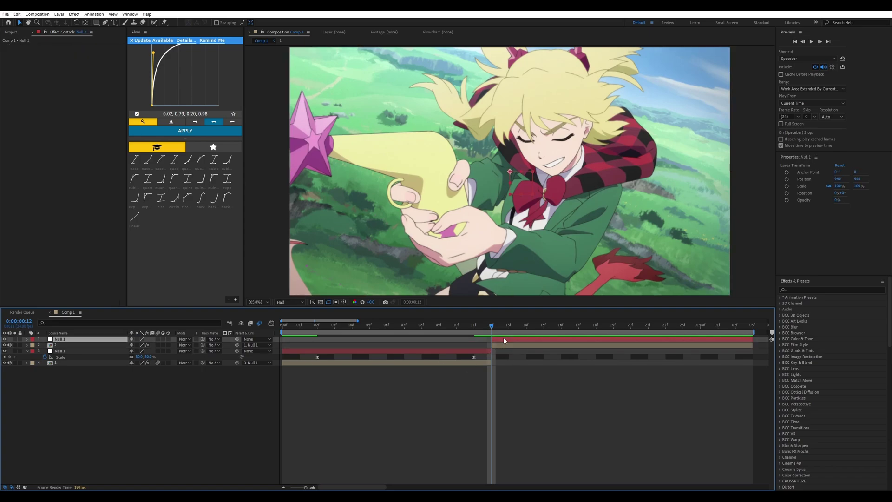
# - Keyframe the top null's Scale at 150% on frame 12 and preview the result
pyautogui.hotkey('alt', 'shift', 's')
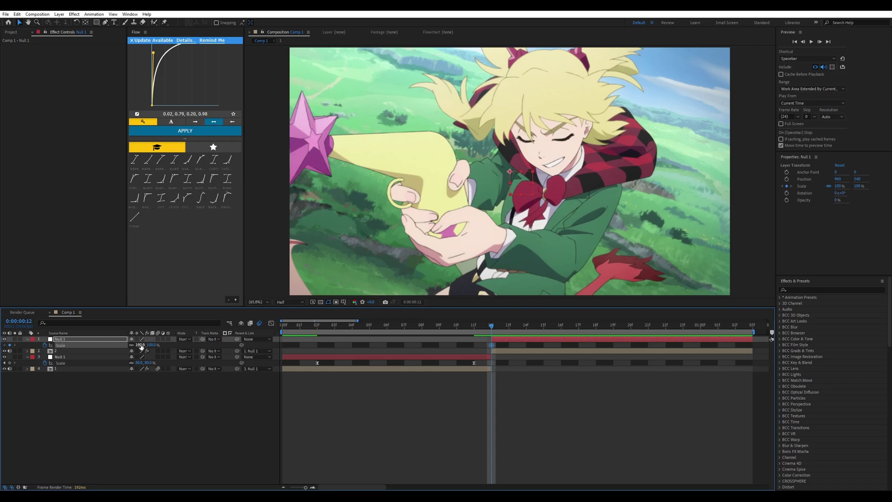
pyautogui.click(140, 345)
pyautogui.write('150')
pyautogui.press('Return')
pyautogui.press('space')
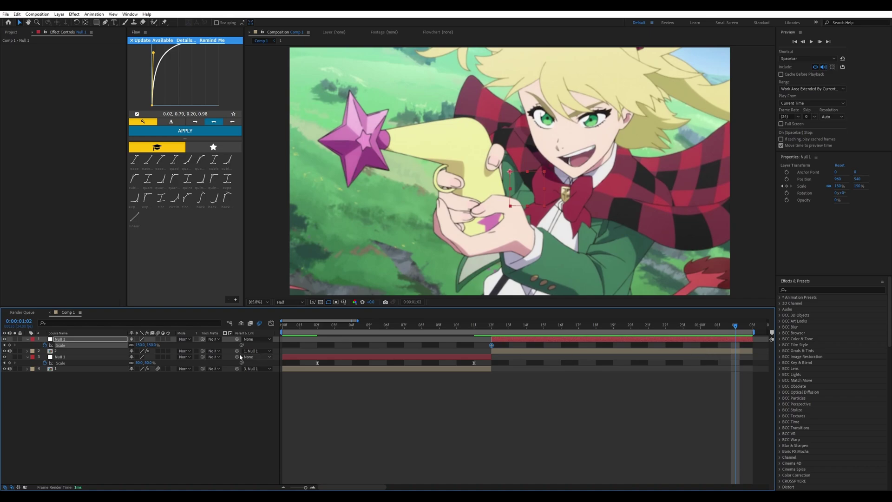
# - Reset the top null's Scale to 100% at 1:02 and Easy Ease both keyframes
pyautogui.rightClick(140, 345)
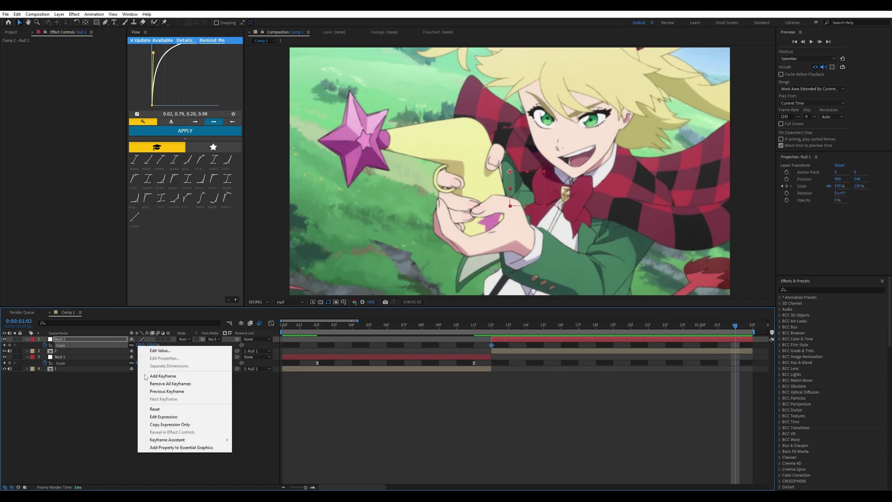
pyautogui.click(155, 410)
pyautogui.moveTo(745, 346); pyautogui.dragTo(457, 351)
pyautogui.press('F9')
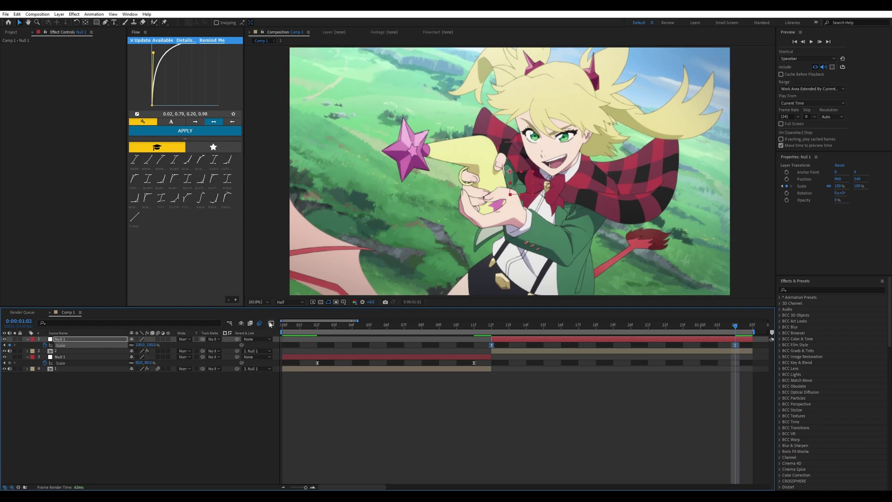
# - Reshape the top null's Scale handles for a steep drop from 150% settling into 100%, then preview
pyautogui.click(271, 324)
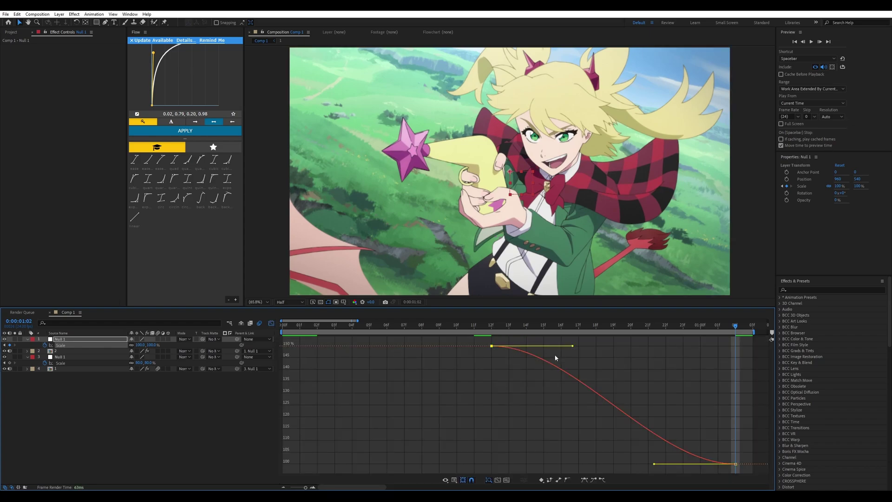
pyautogui.moveTo(572, 345); pyautogui.dragTo(496, 432)
pyautogui.moveTo(655, 464); pyautogui.dragTo(502, 463)
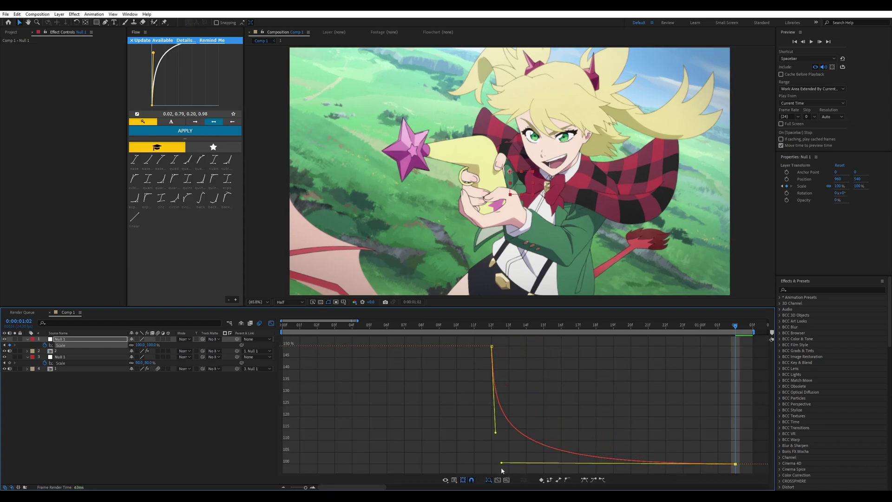
pyautogui.press('space')
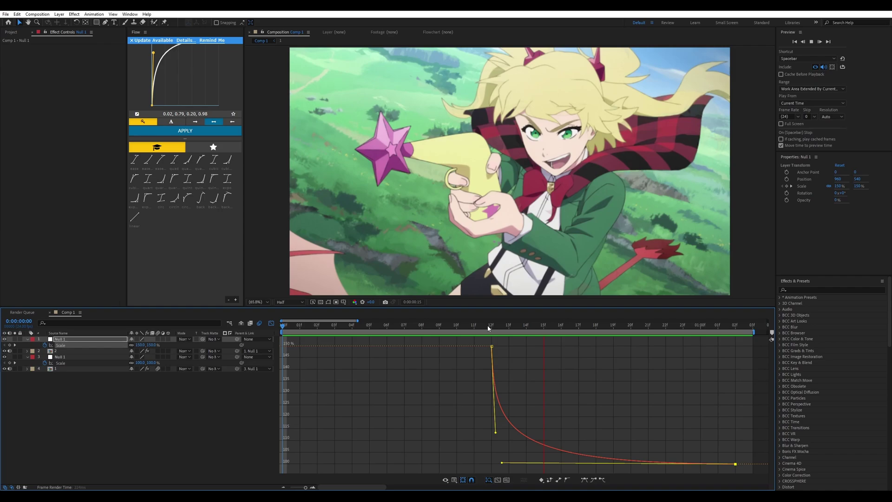
pyautogui.click(528, 325)
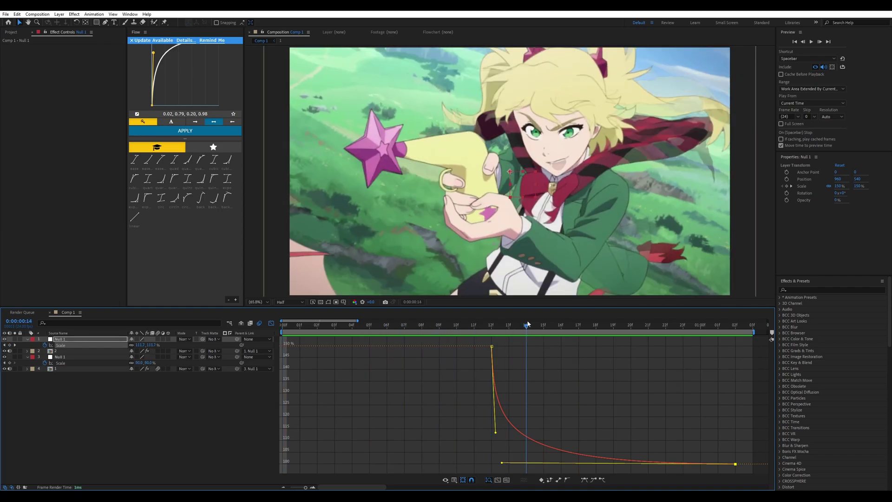
pyautogui.moveTo(528, 324); pyautogui.dragTo(255, 333)
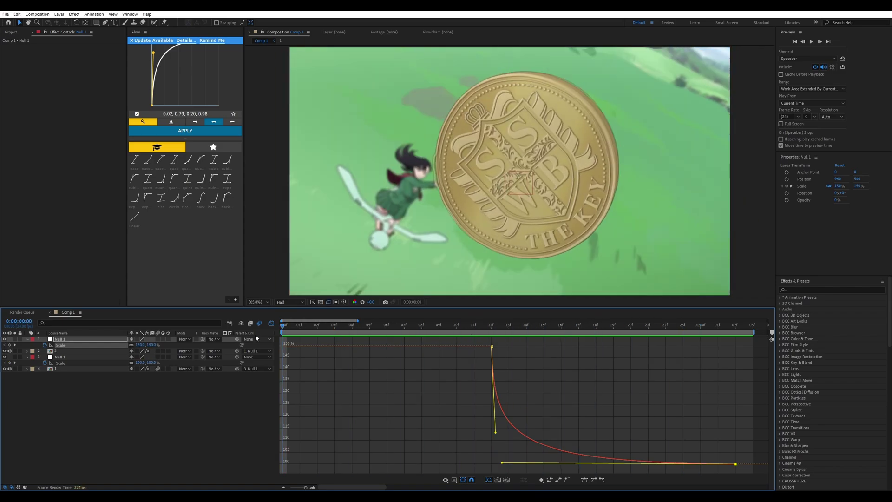
# - Move Null 1's 100% Scale keyframe from frame 2 to frame 6
pyautogui.click(271, 323)
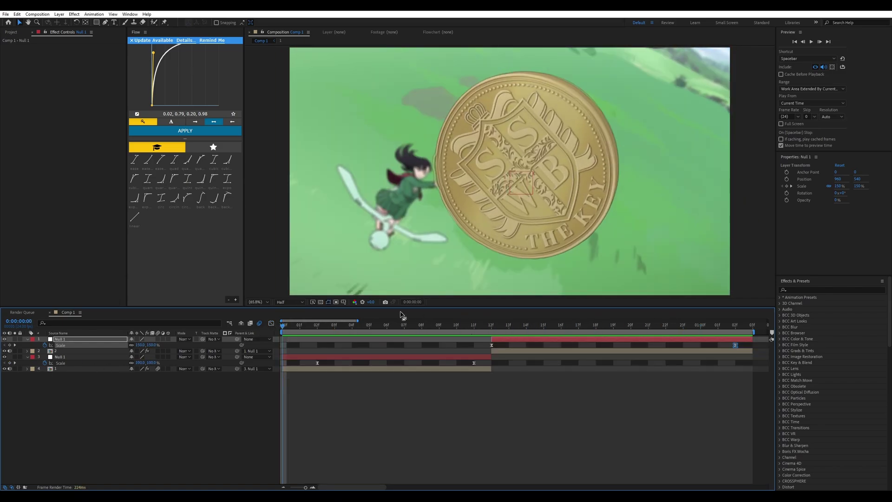
pyautogui.moveTo(341, 331); pyautogui.dragTo(380, 331)
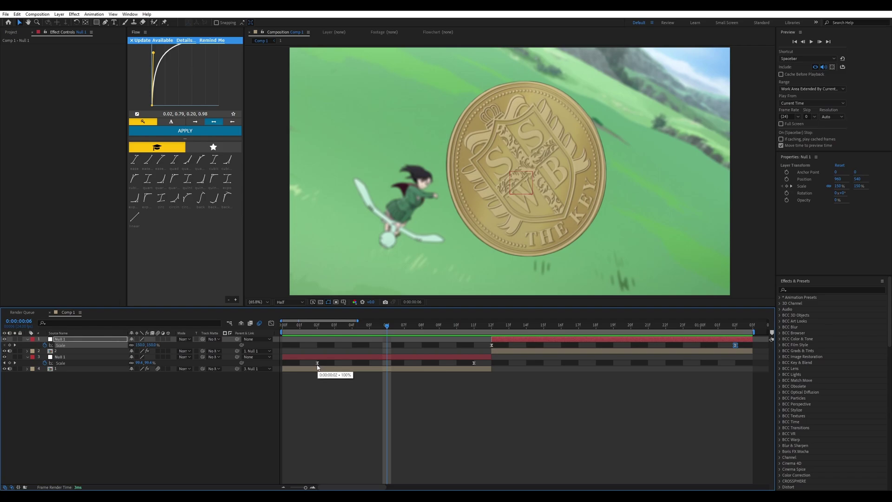
pyautogui.moveTo(318, 364); pyautogui.dragTo(388, 364)
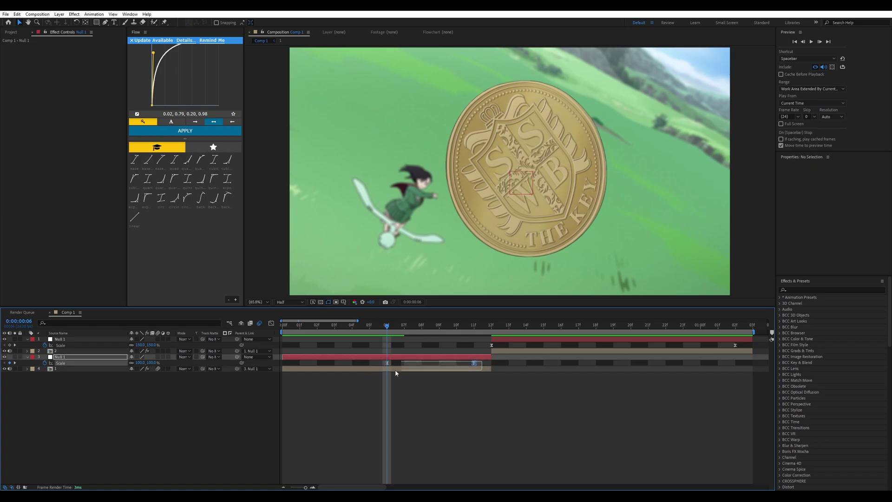
# - Pull the 80% keyframe's Bezier handle up so Scale holds near 100%, then drops sharply at frame 11
pyautogui.click(272, 323)
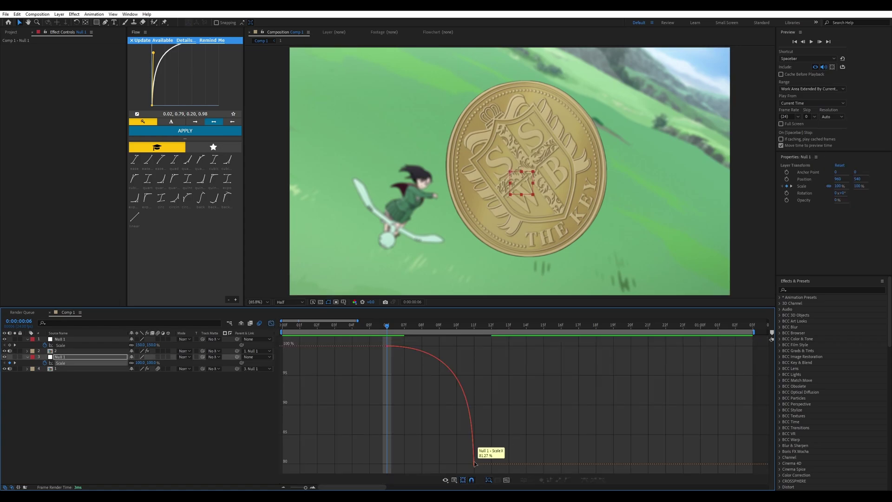
pyautogui.click(474, 463)
pyautogui.moveTo(472, 415); pyautogui.dragTo(471, 357)
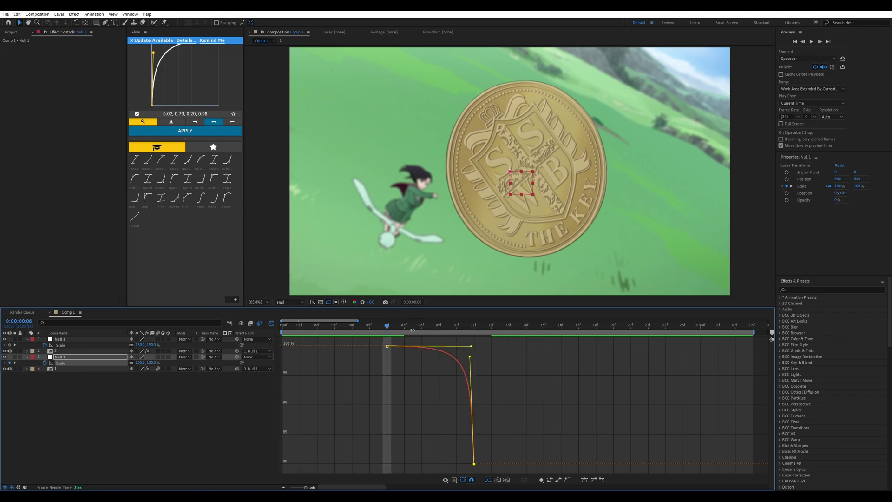
pyautogui.click(404, 327)
pyautogui.moveTo(404, 327); pyautogui.dragTo(467, 332)
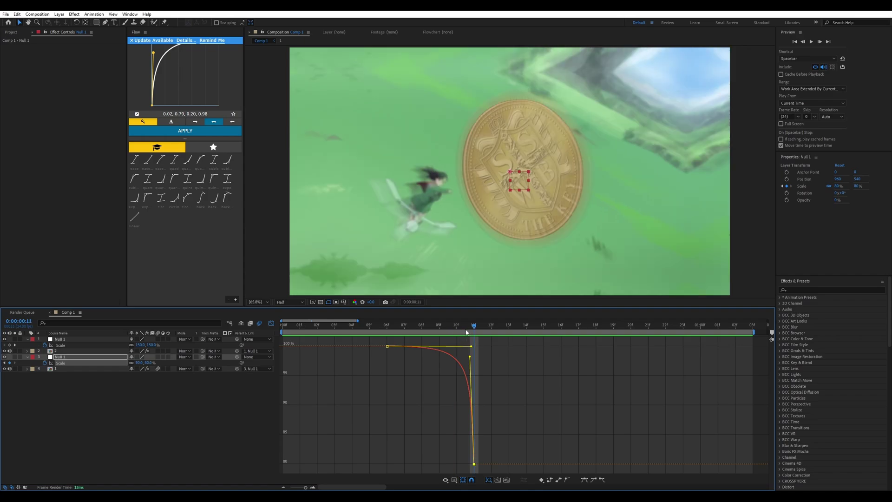
# - Move the top null's final 100% Scale keyframe to frame 17
pyautogui.hotkey('shift', 'F3')
pyautogui.click(492, 326)
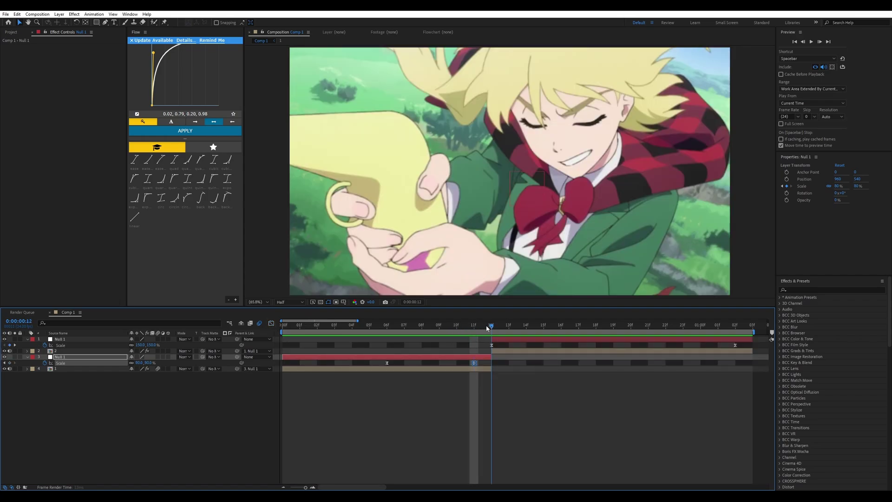
pyautogui.click(492, 345)
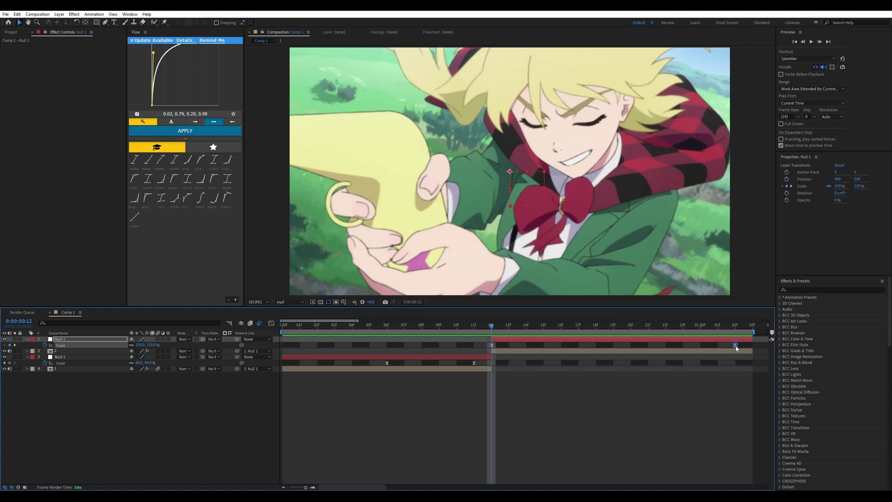
pyautogui.moveTo(736, 347); pyautogui.dragTo(579, 348)
# - Pull the Bezier handle down to steepen the 150% to 100% ease
pyautogui.click(271, 324)
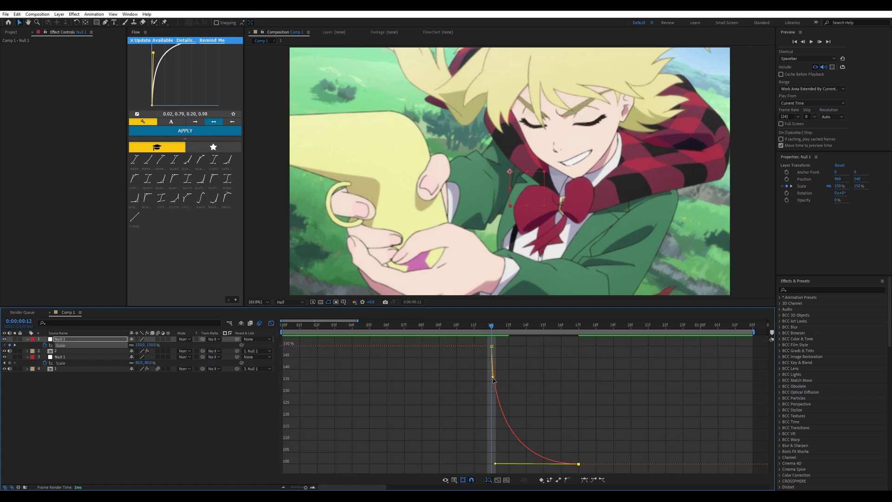
pyautogui.moveTo(493, 378); pyautogui.dragTo(504, 459)
pyautogui.press('space')
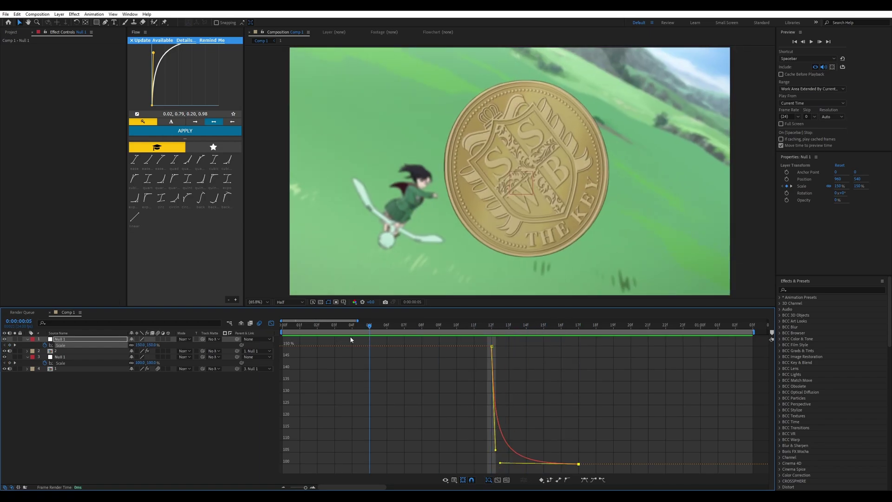
pyautogui.press('space')
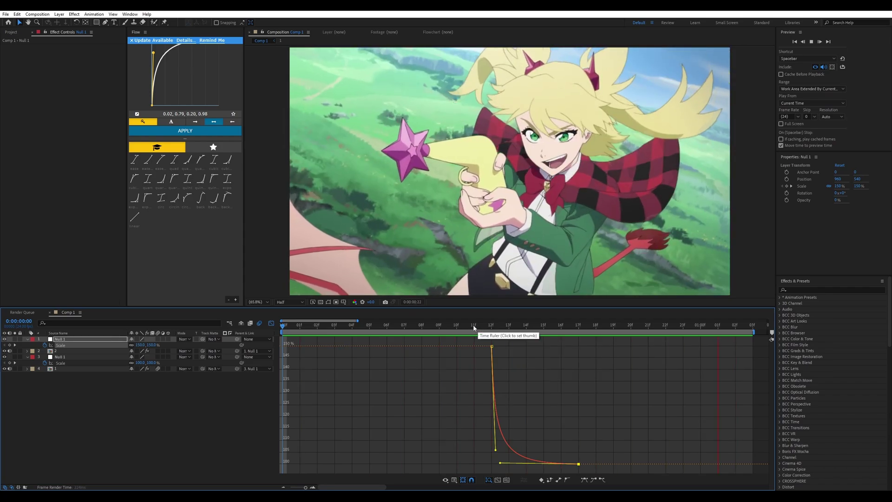
pyautogui.moveTo(473, 327); pyautogui.dragTo(282, 334)
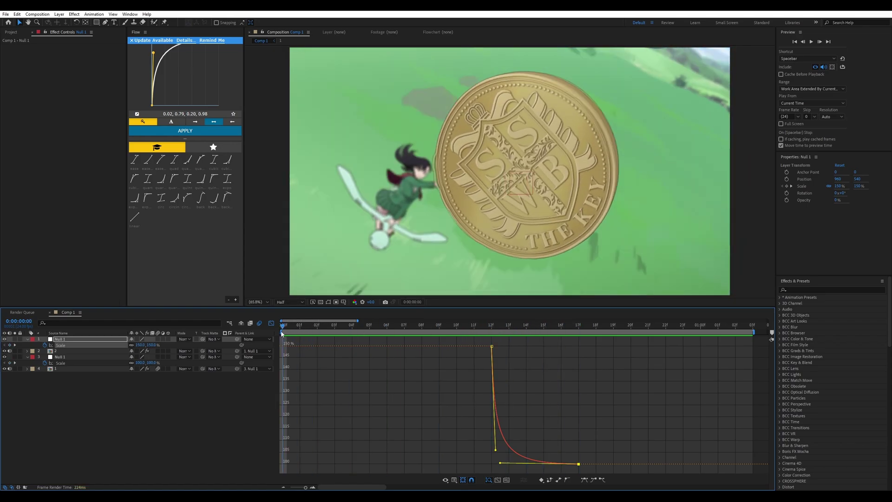
# - Collapse both Scale properties, enable motion blur on layer 2, and play the transition from the start
pyautogui.click(27, 357)
pyautogui.click(27, 339)
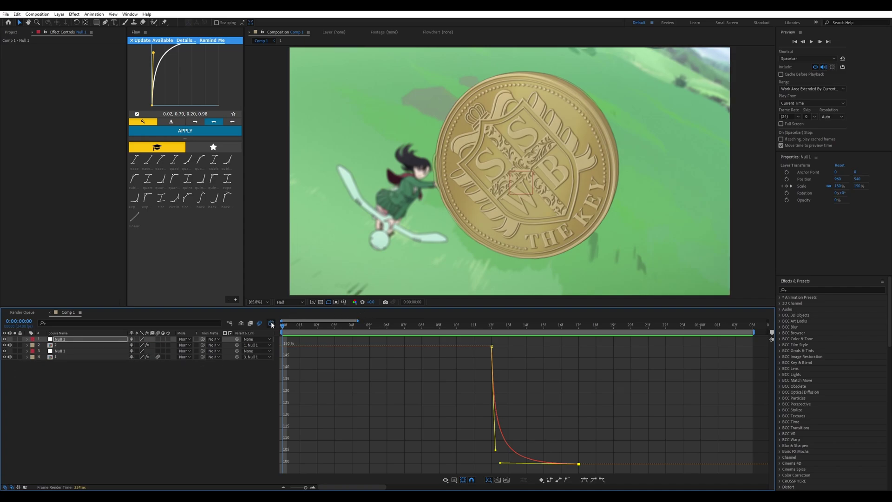
pyautogui.click(271, 322)
pyautogui.moveTo(325, 320); pyautogui.dragTo(491, 325)
pyautogui.click(70, 344)
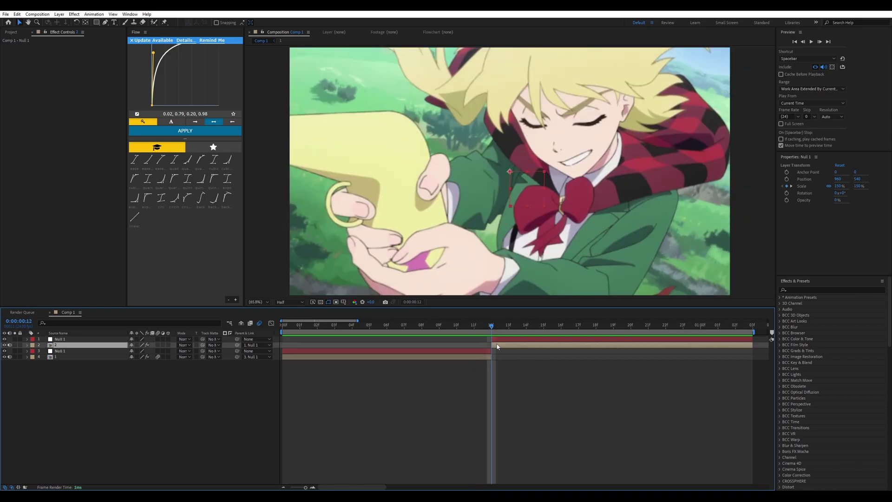
pyautogui.click(158, 345)
pyautogui.press('space')
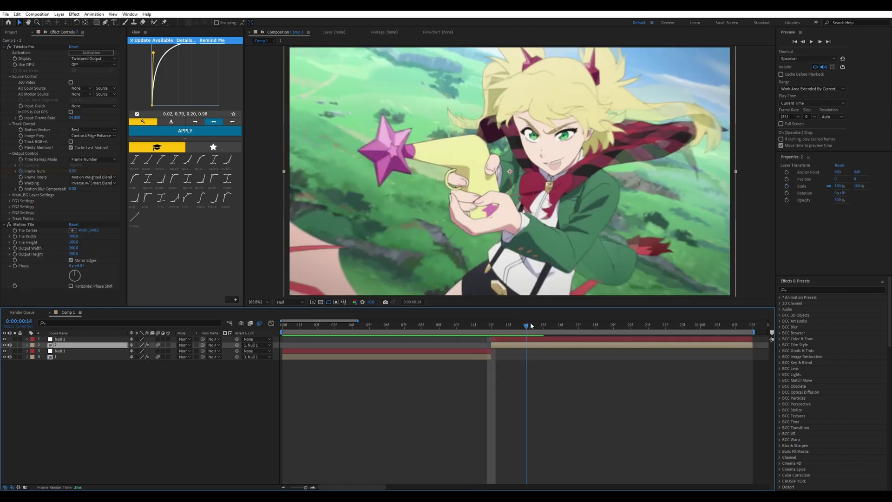
pyautogui.click(280, 325)
pyautogui.press('space')
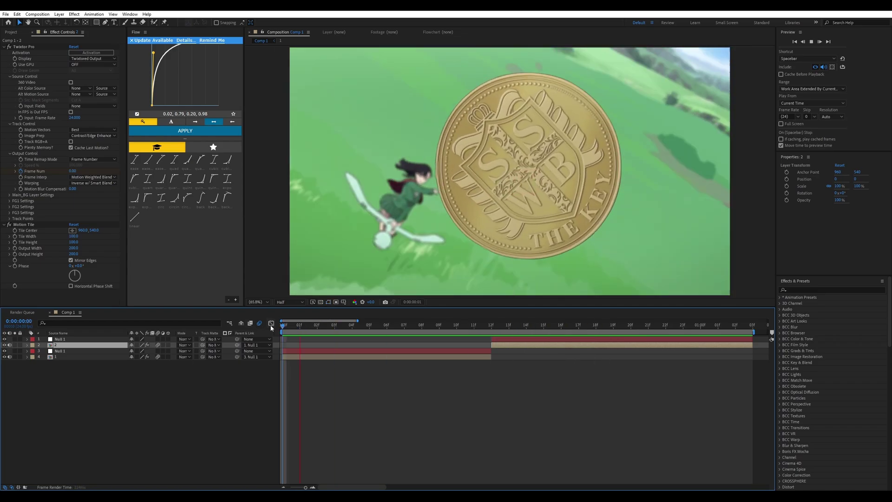